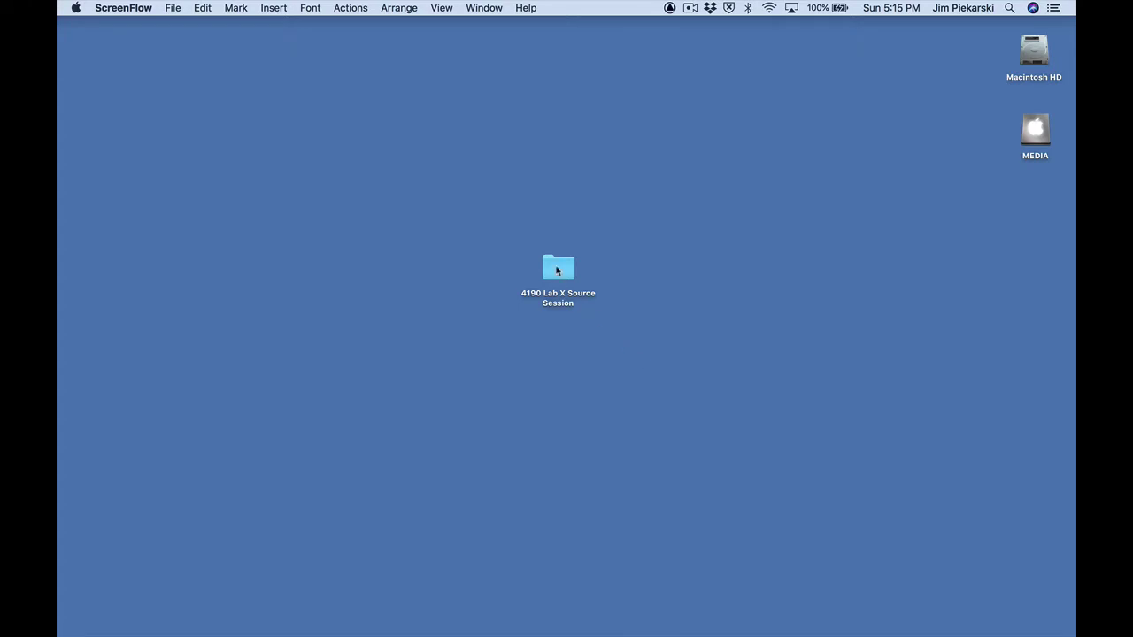
Open the 4190 Lab X Source Session folder and select its .ptx session file
left_click(663, 284)
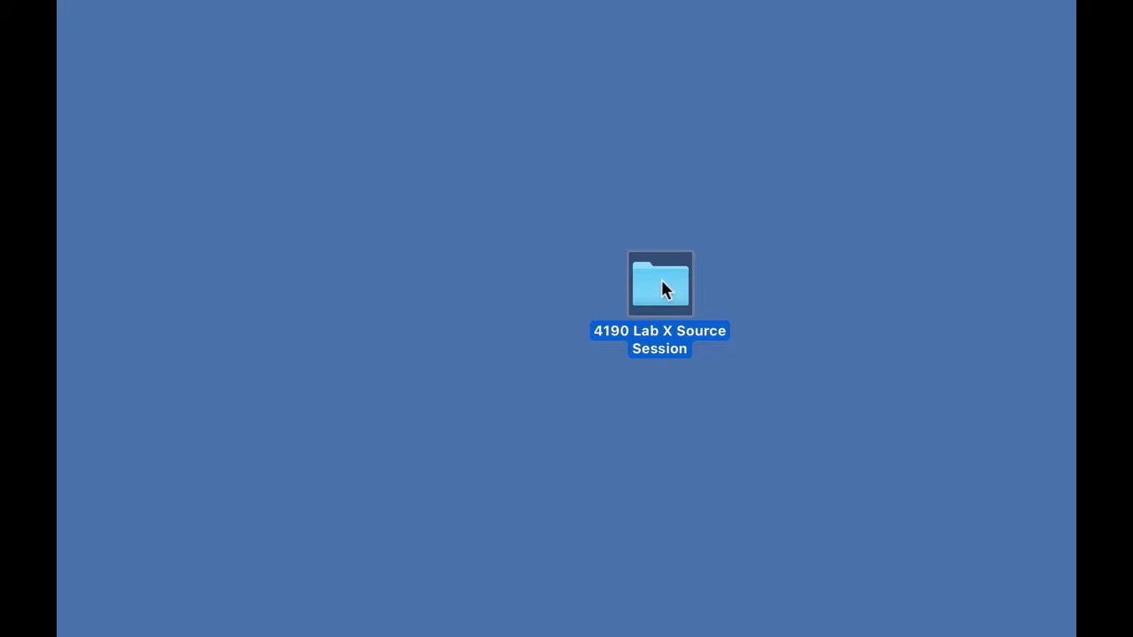
double_click(662, 285)
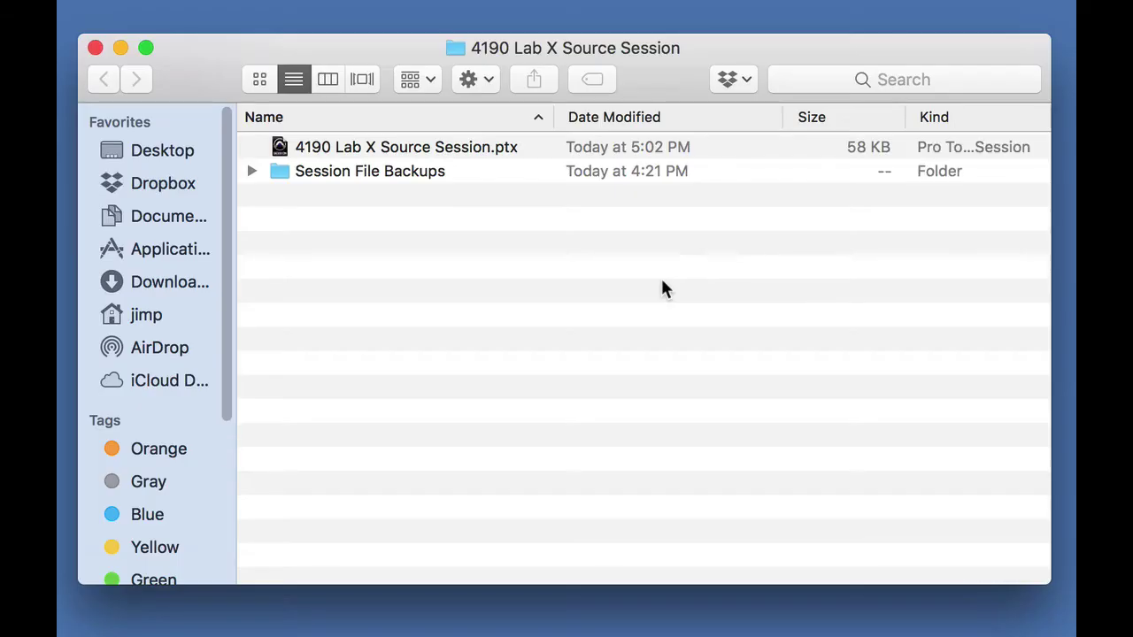
left_click(281, 146)
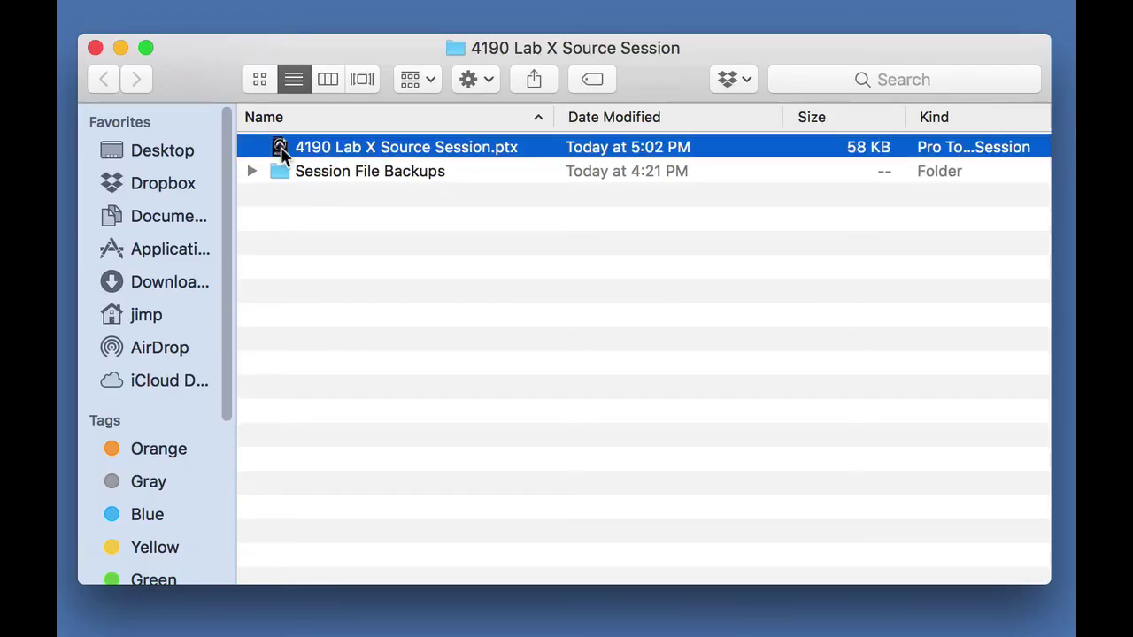
Close the folder window and reselect the 4190 Lab X Source Session folder on the desktop
left_click(96, 48)
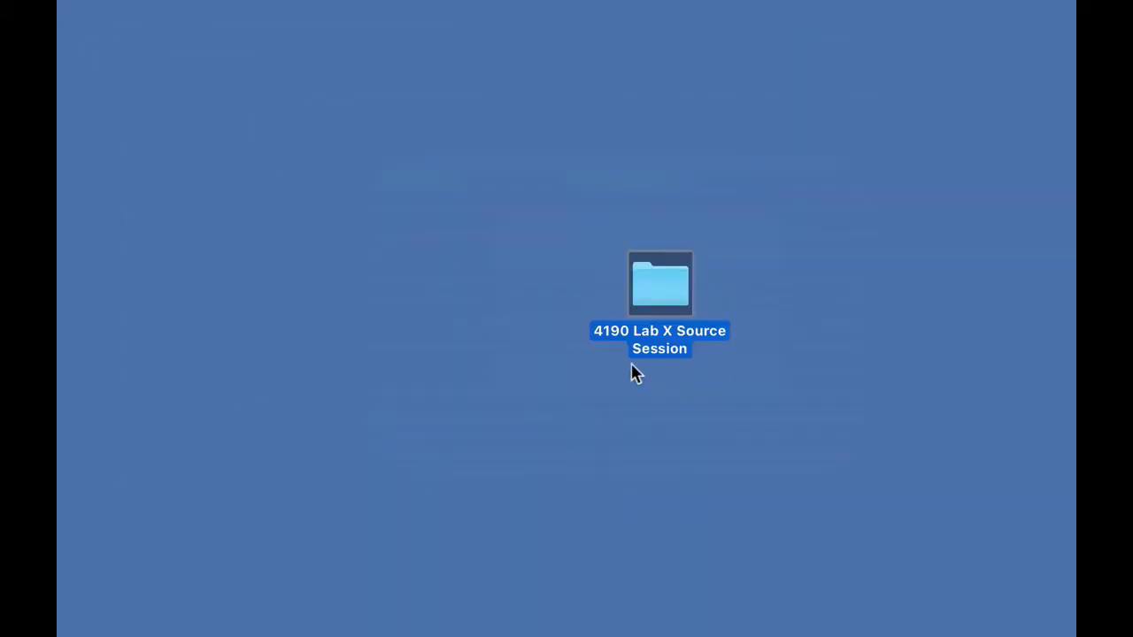
left_click(716, 490)
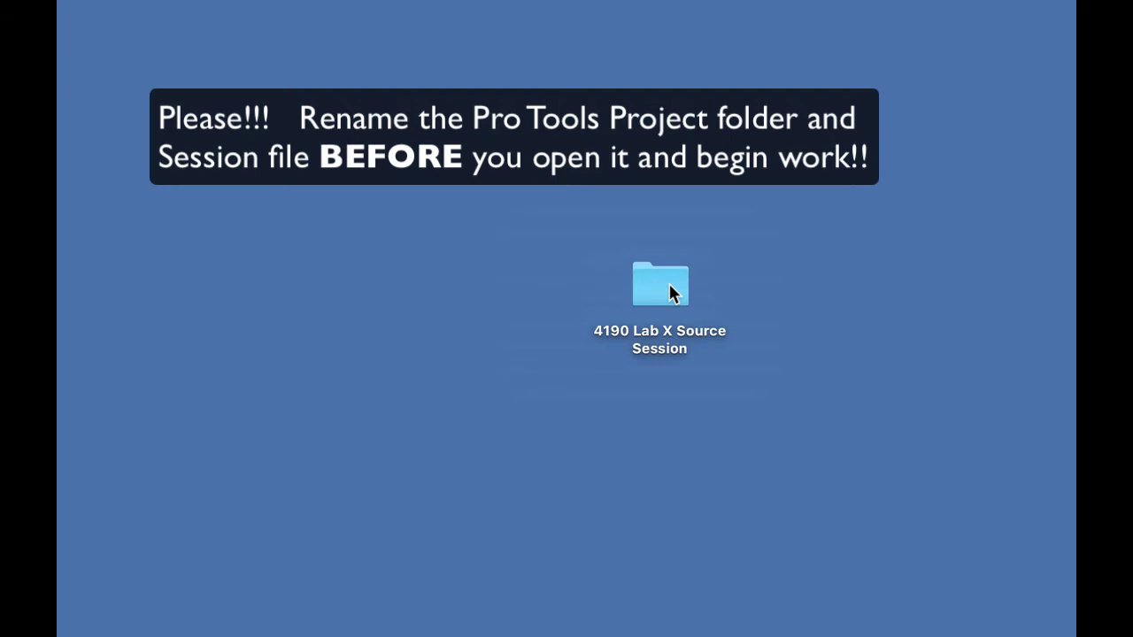
left_click(669, 284)
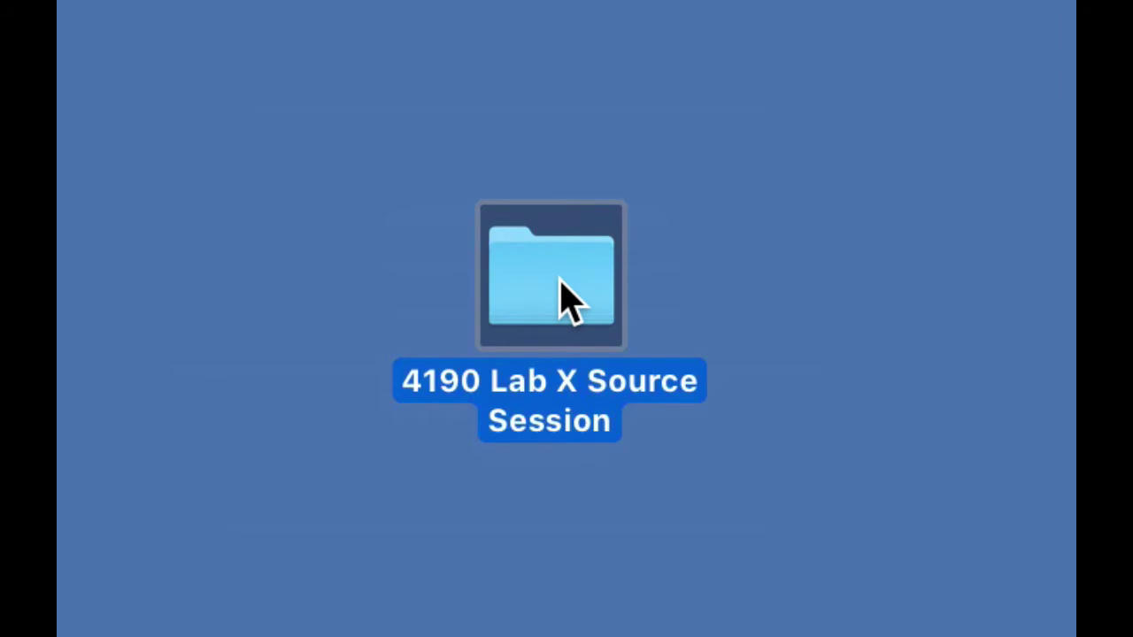
Type 'Lastname Lab X' as the folder name, then replace its spaces with underscores
key("Return")
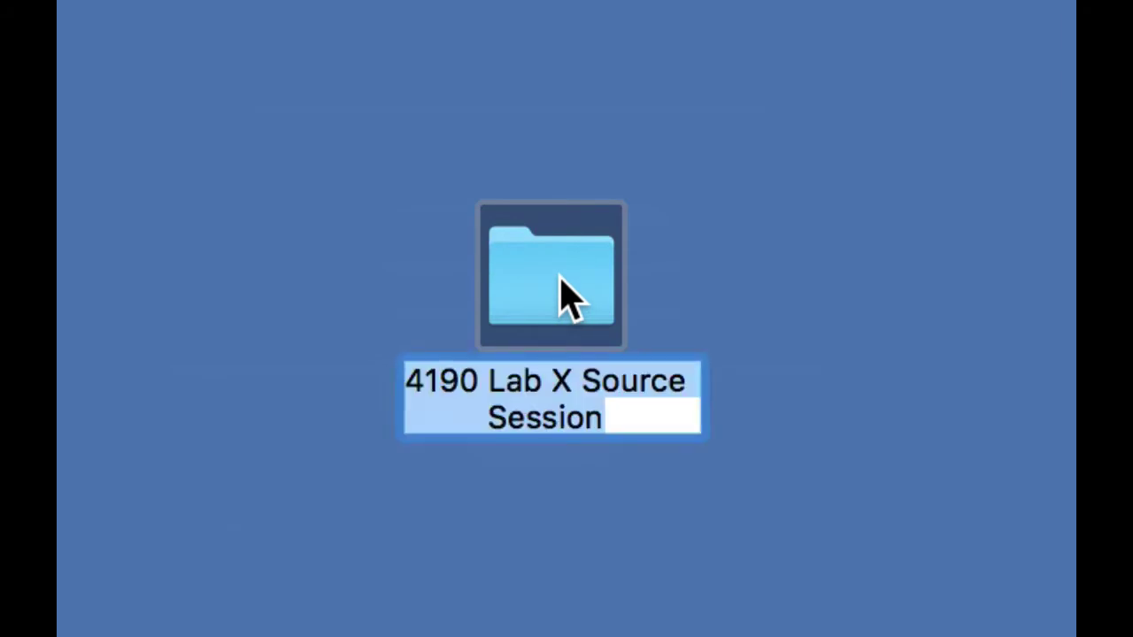
type("Last")
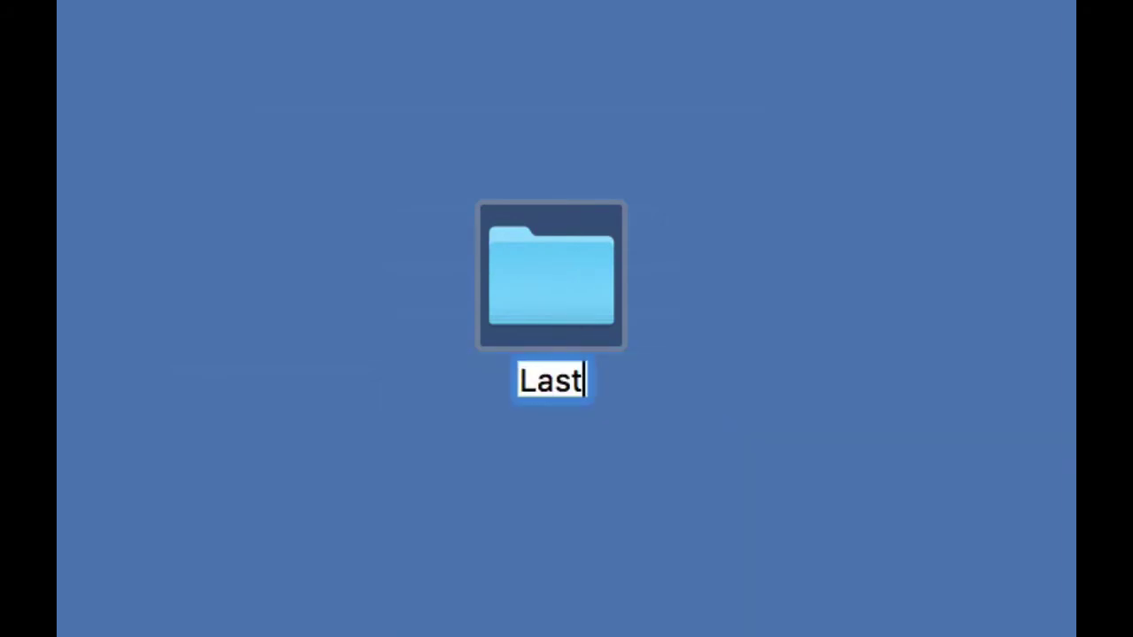
type("name L")
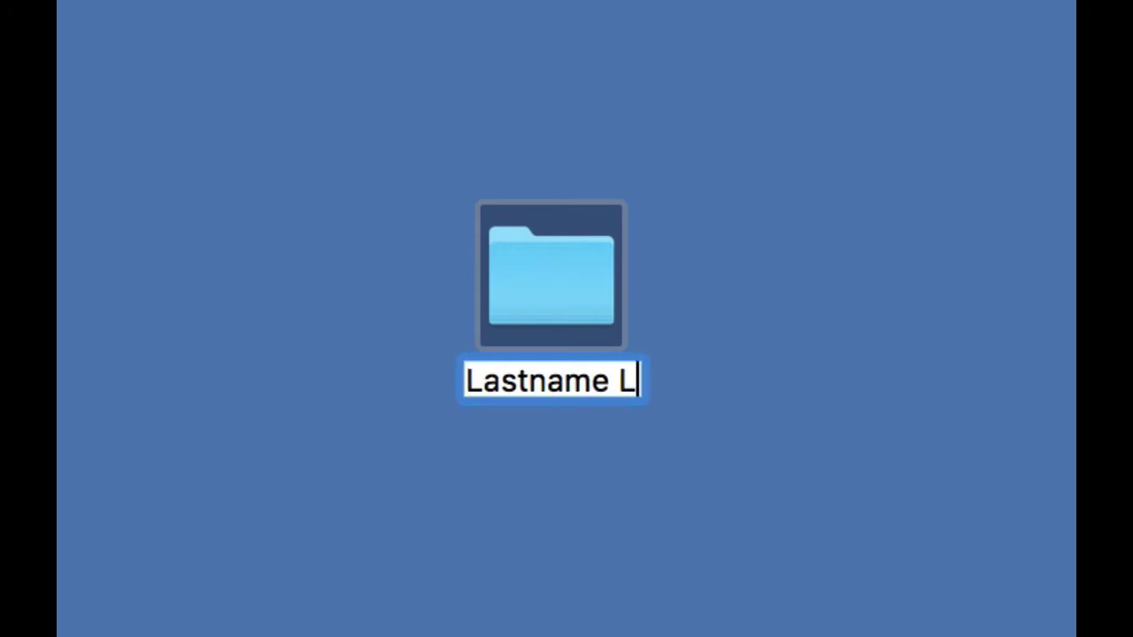
type("ab ")
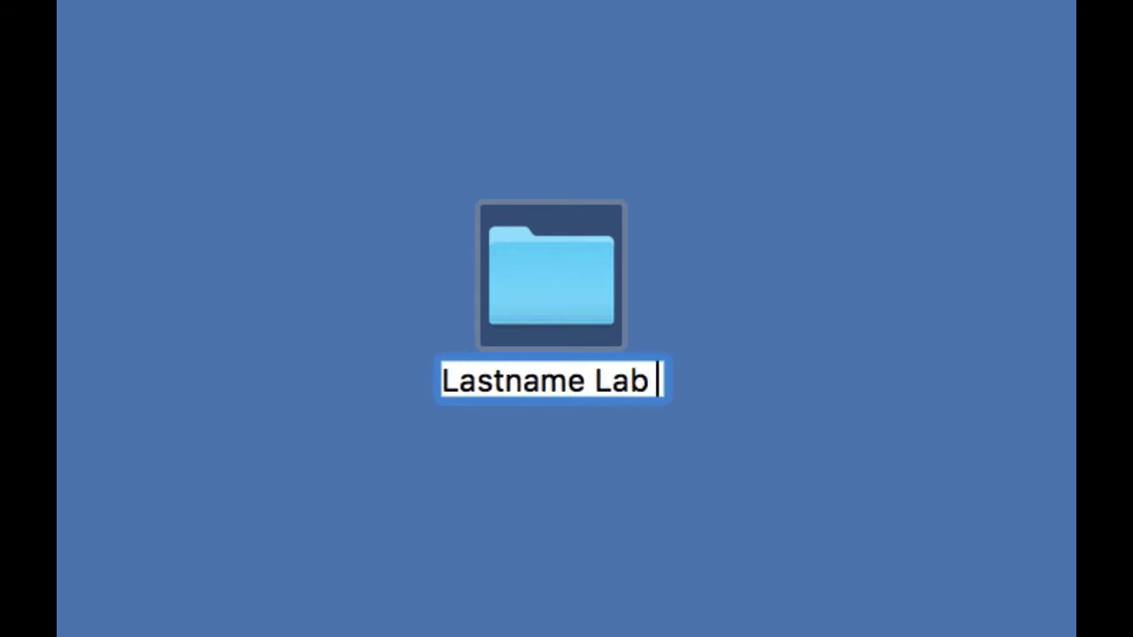
type("X")
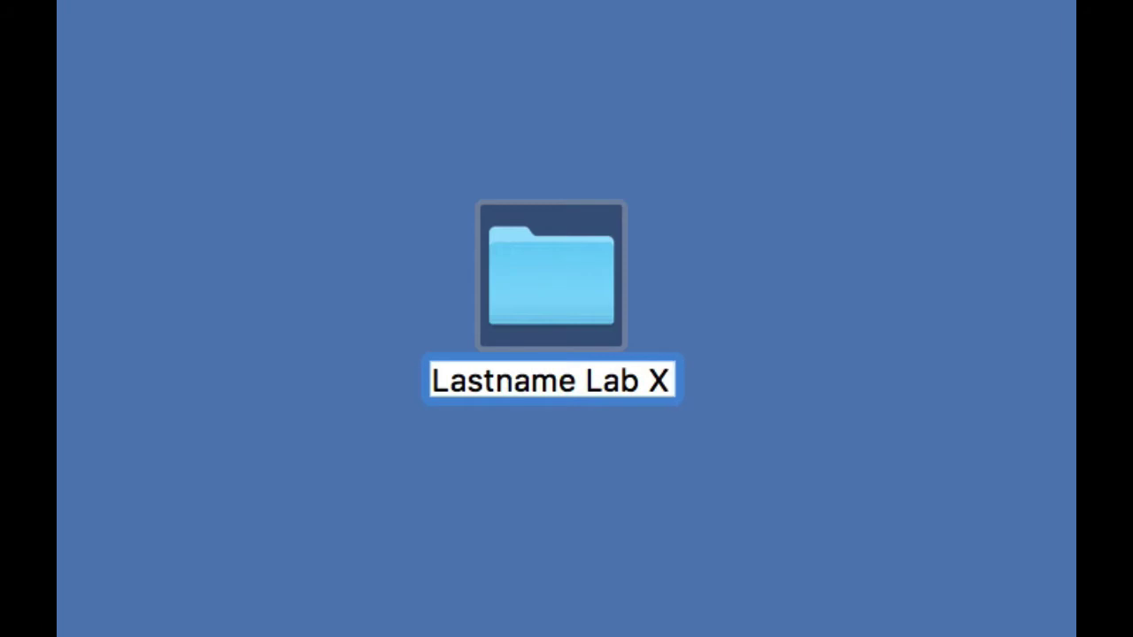
left_click(587, 382)
key("BackSpace")
type("_")
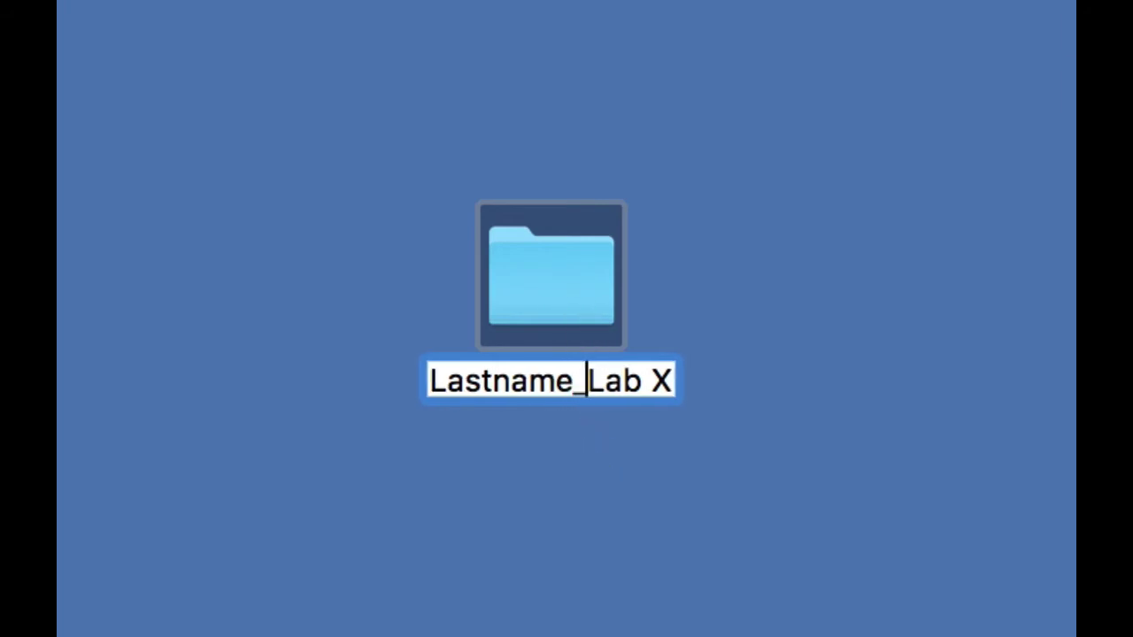
left_click(655, 389)
key("BackSpace")
type("_")
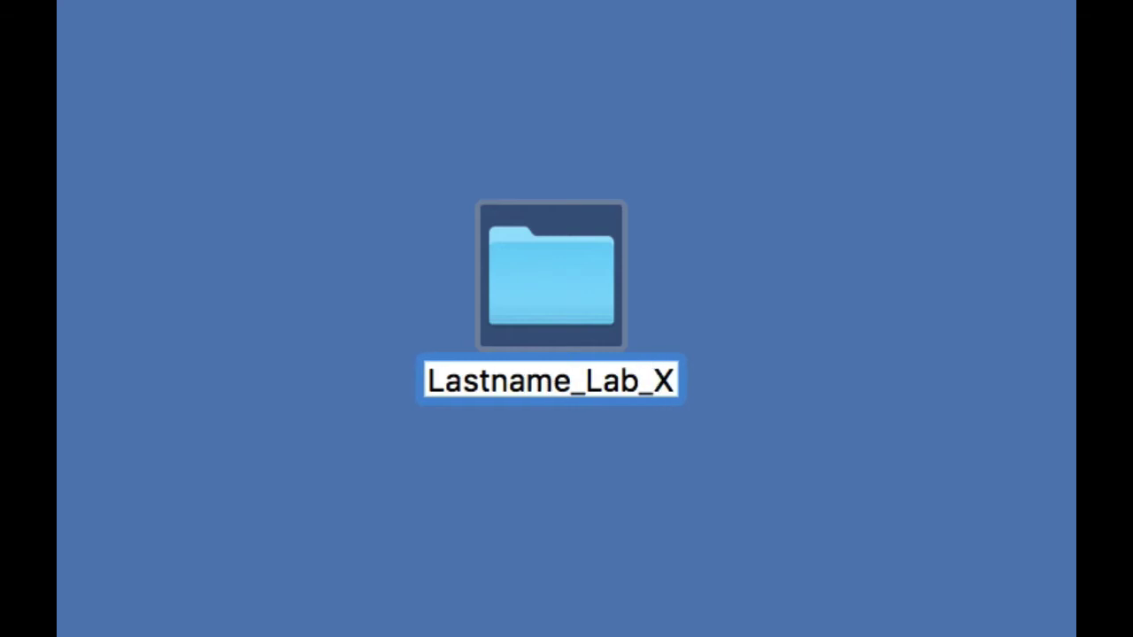
Replace the underscores before 'Lab' and 'X' in the folder name with hyphens
left_click(580, 386)
key("BackSpace")
type("-")
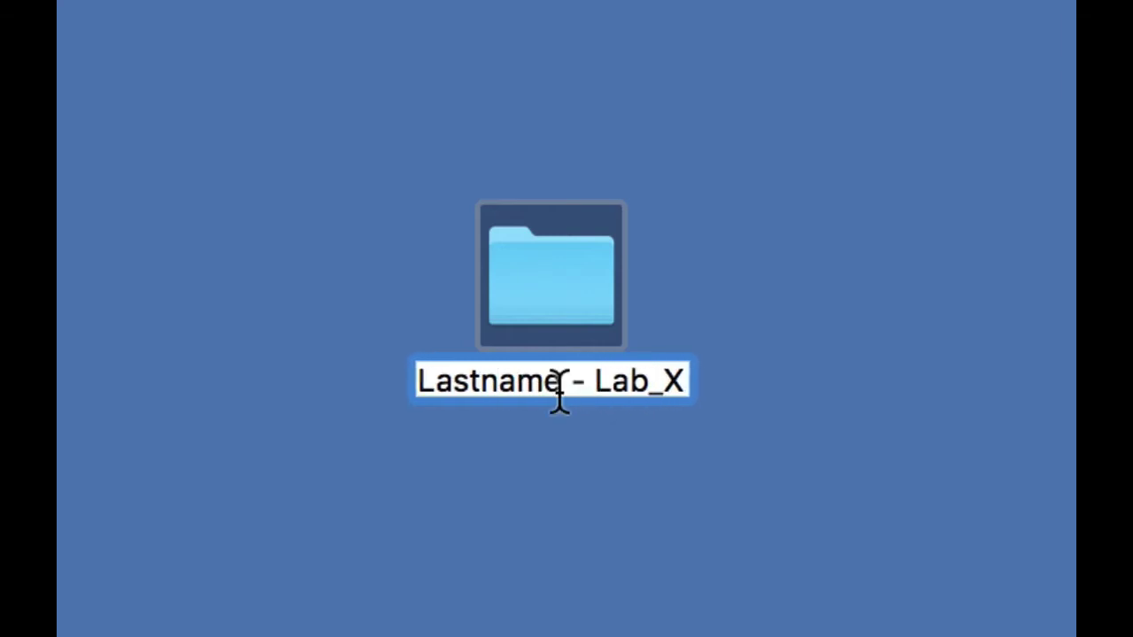
left_click(666, 389)
key("BackSpace")
type("-")
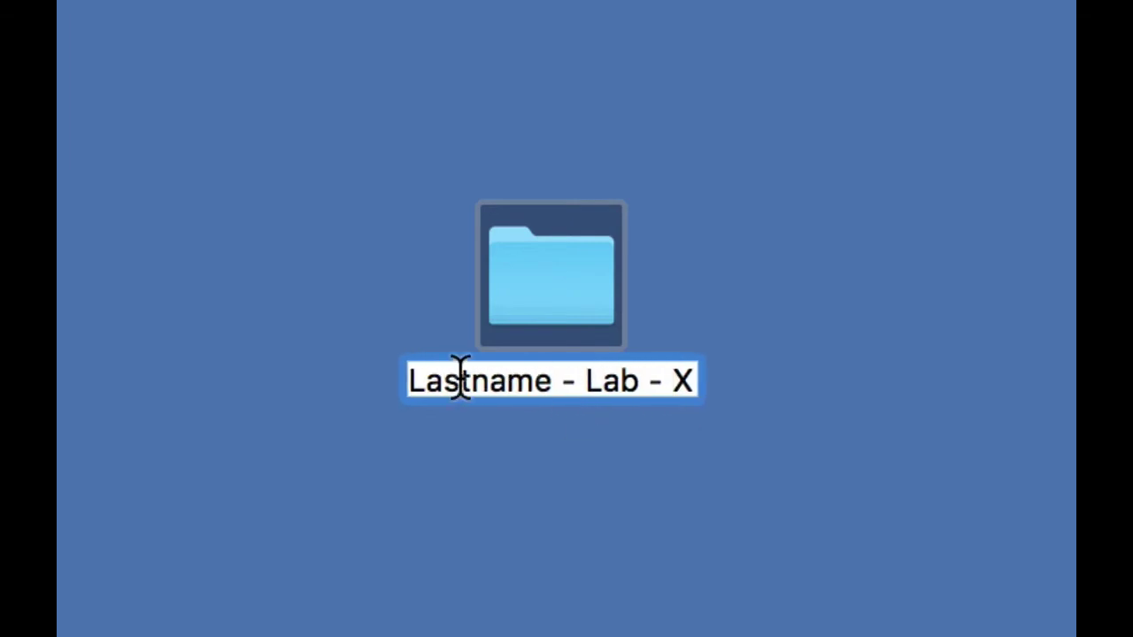
Clear the folder name and retype it, ending with 'Lastname Lab X'
left_click_drag(408, 385, 728, 389)
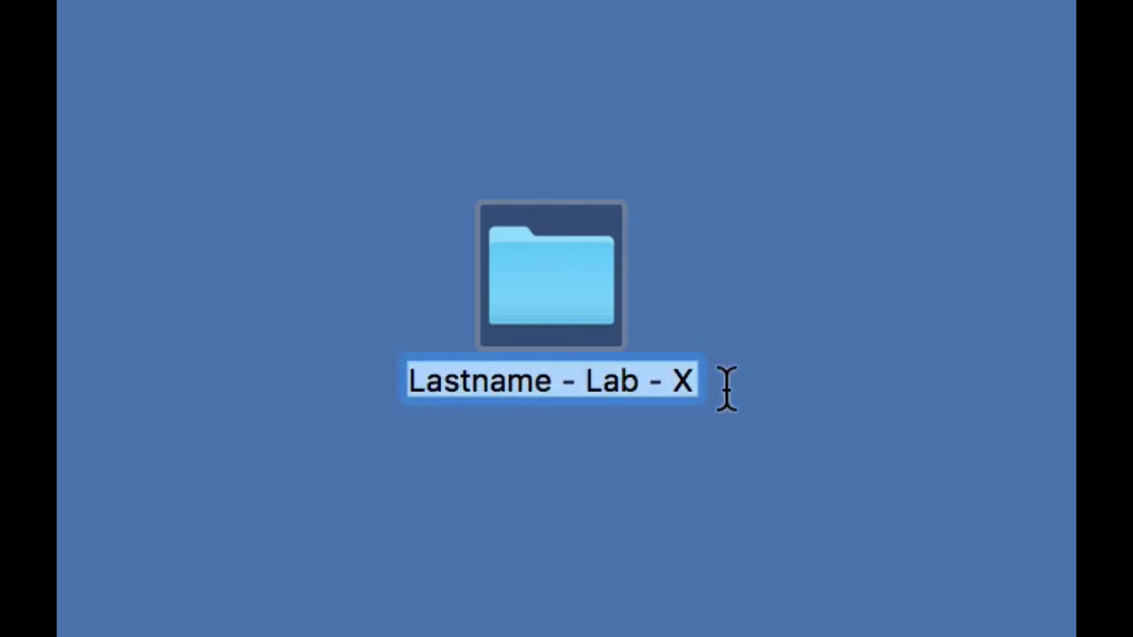
key("BackSpace")
type("lastnam")
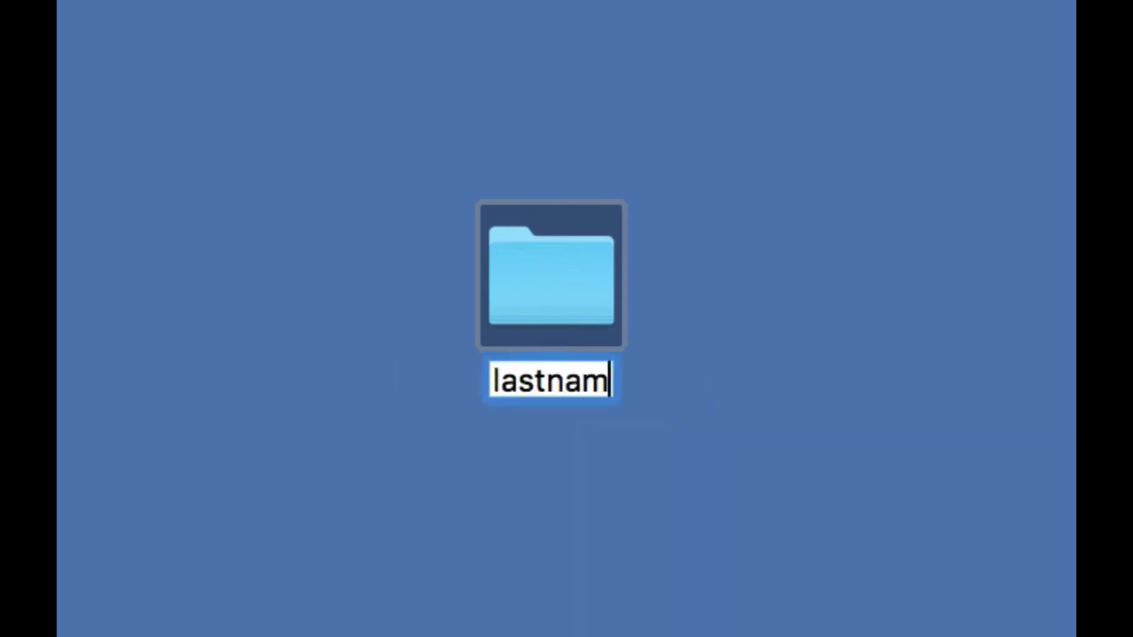
type("elabx")
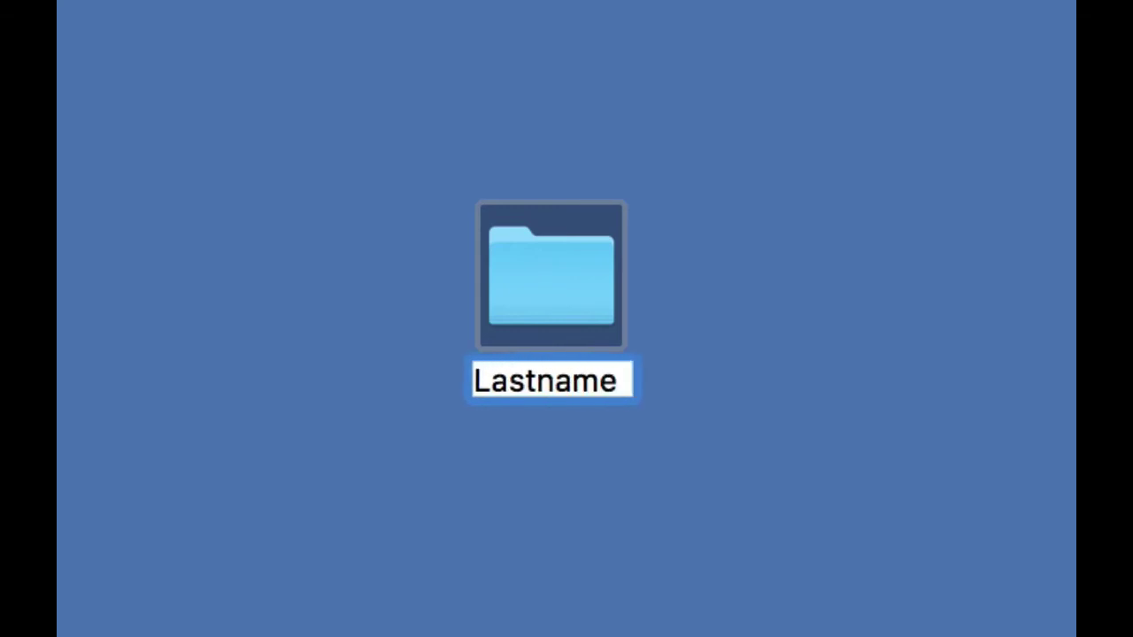
type("Lab X")
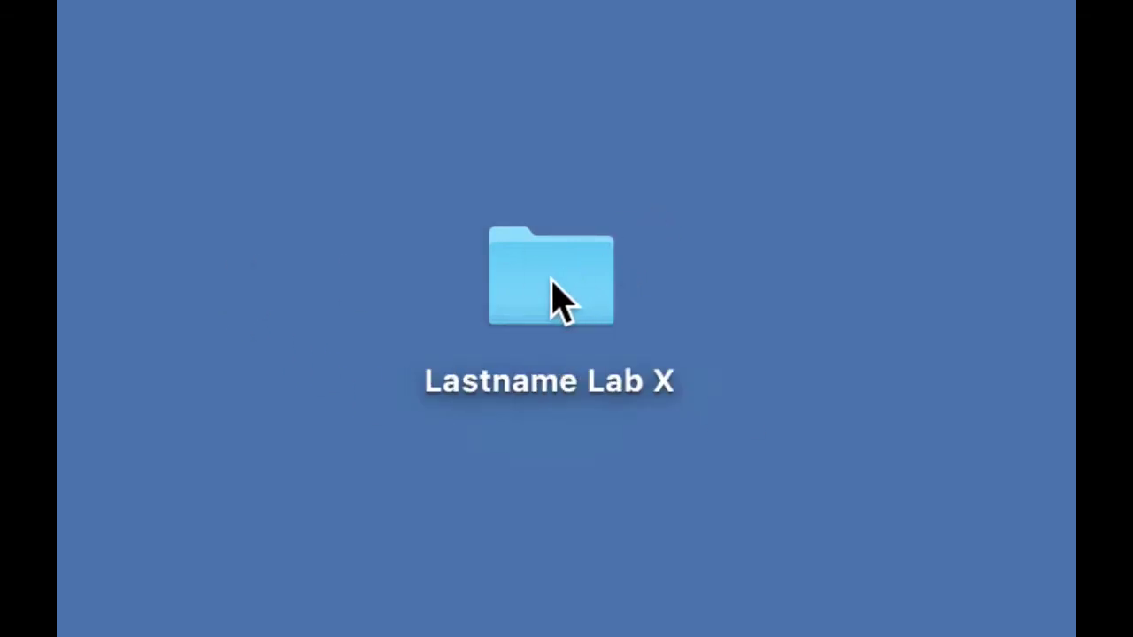
Open the Lastname Lab X folder and start renaming its .ptx session file to 'Lastname Lab x'
double_click(555, 296)
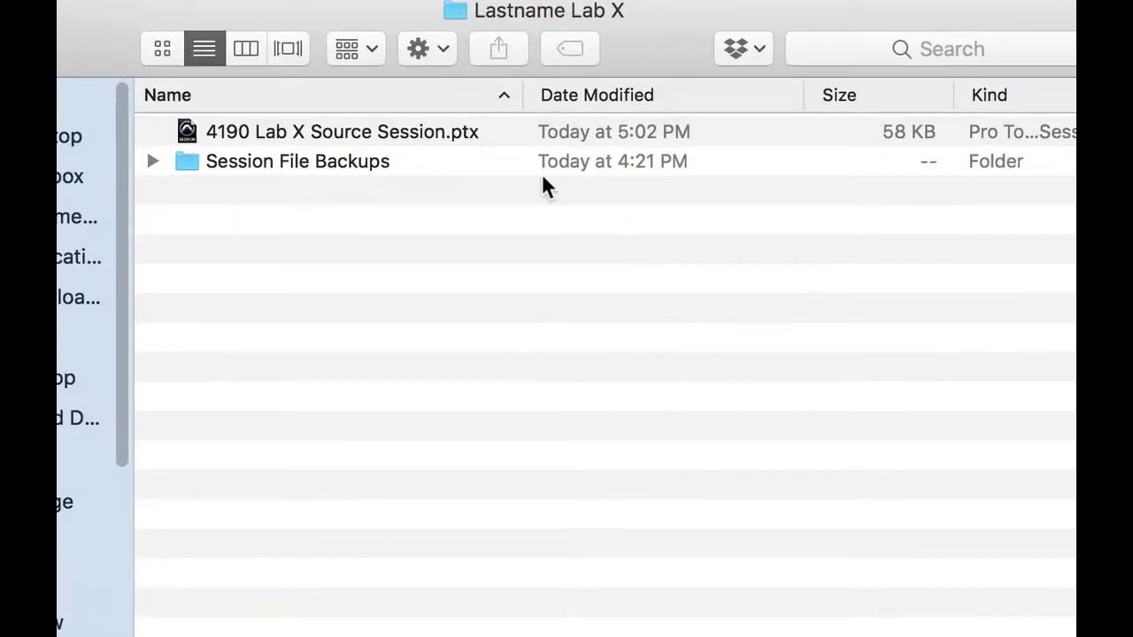
left_click(189, 135)
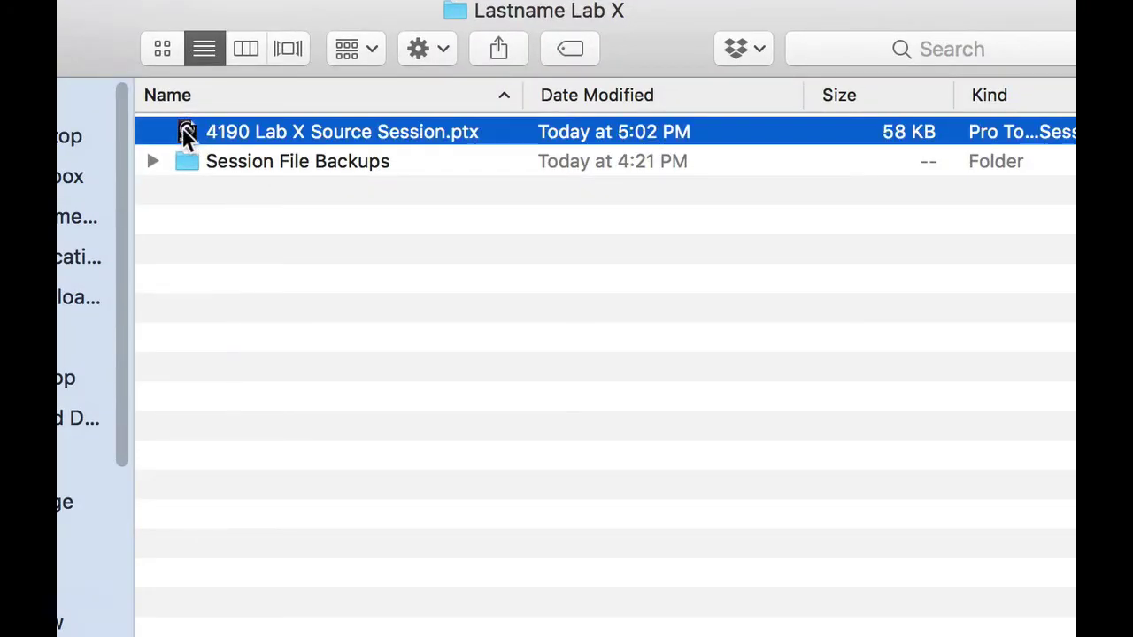
key("Return")
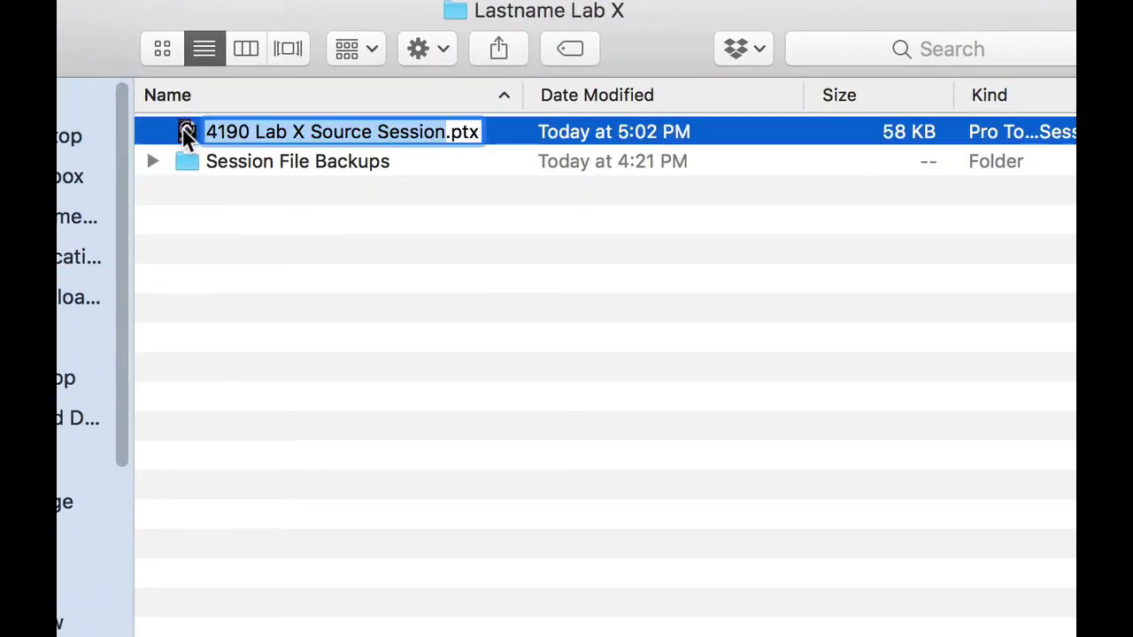
type("Lastname ")
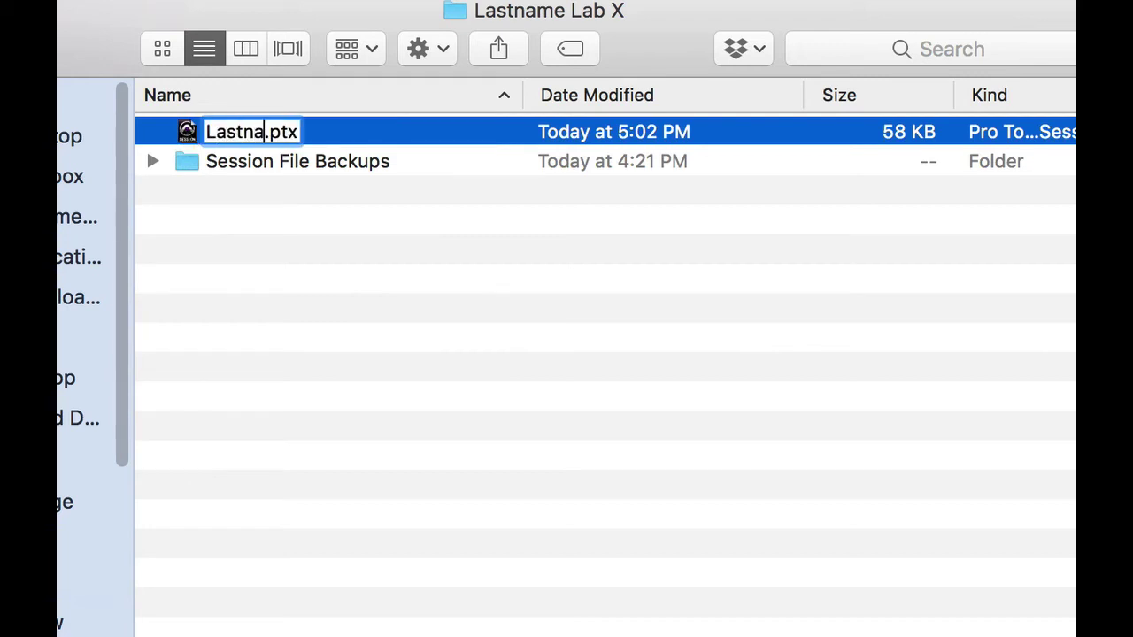
type("Lab x")
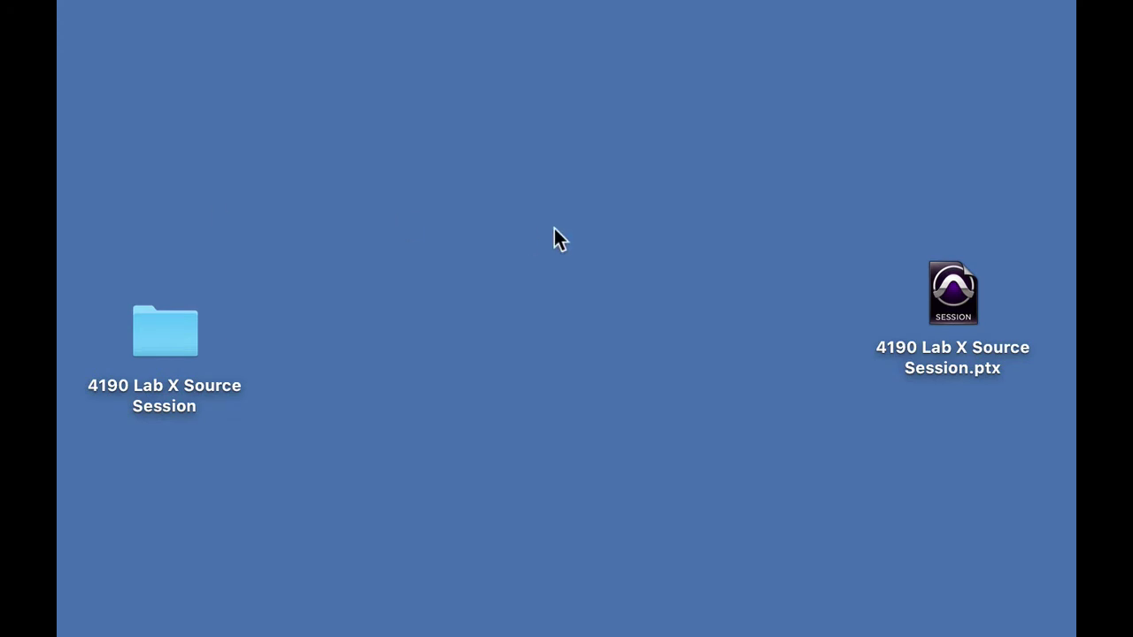
Drag the loose 4190 Lab X Source Session.ptx file toward the project folder, then back right
left_click(958, 309)
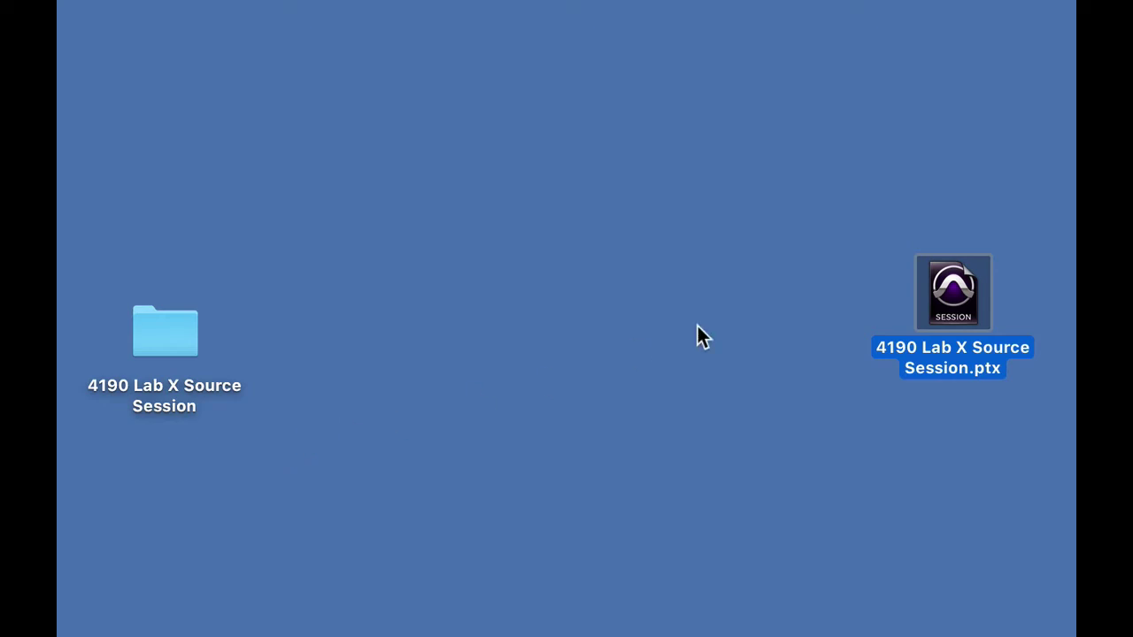
left_click_drag(940, 292, 370, 354)
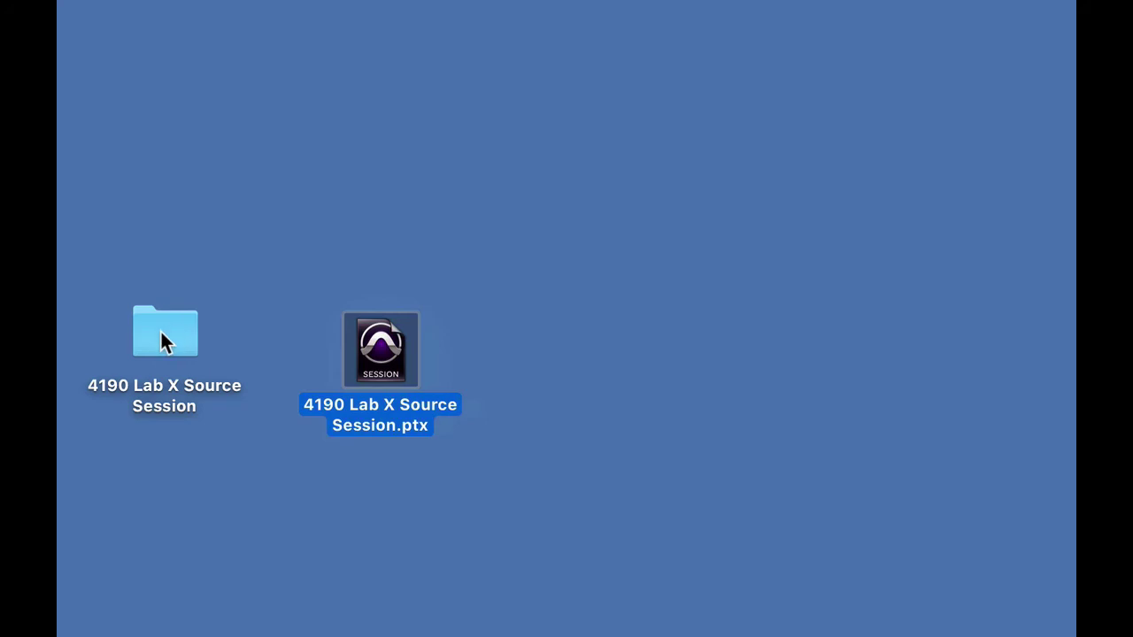
left_click_drag(367, 345, 746, 326)
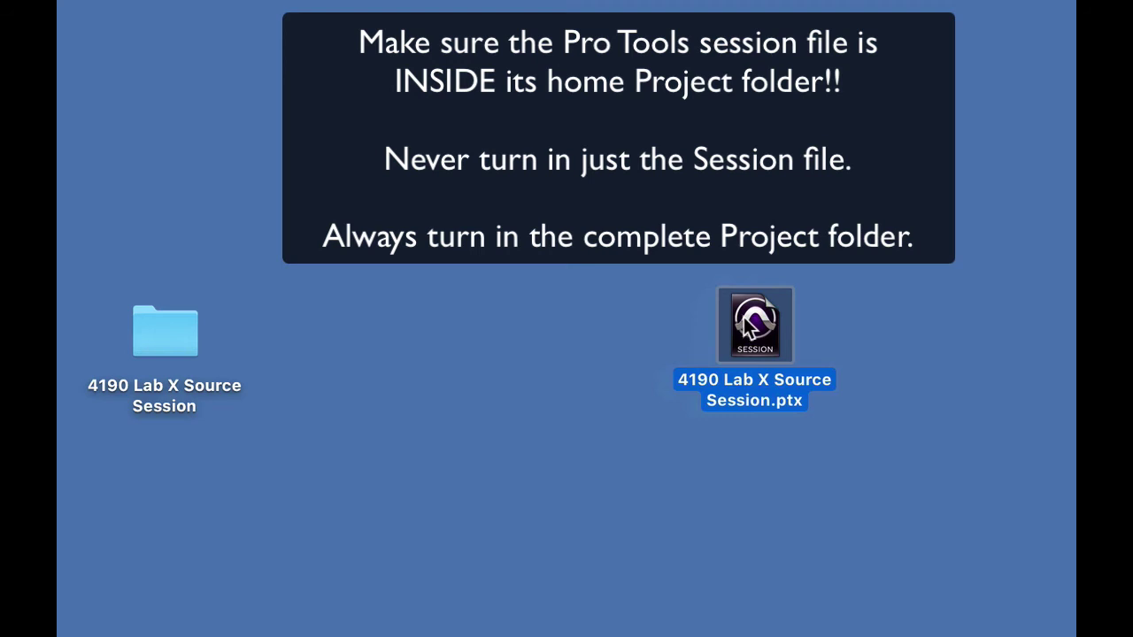
left_click_drag(746, 326, 158, 335)
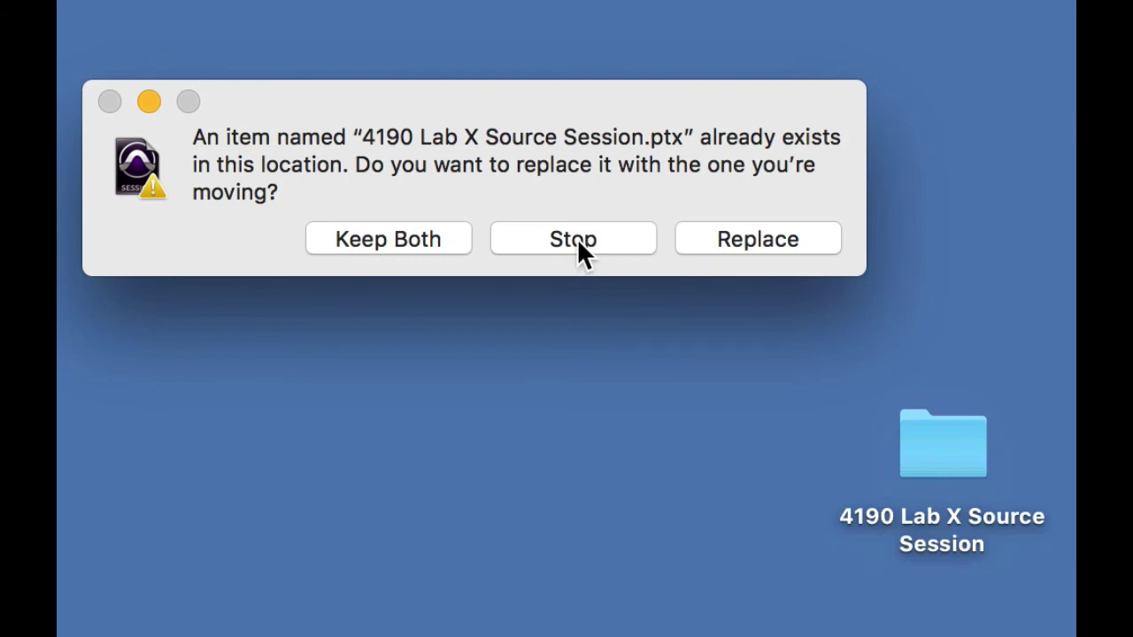
left_click(578, 241)
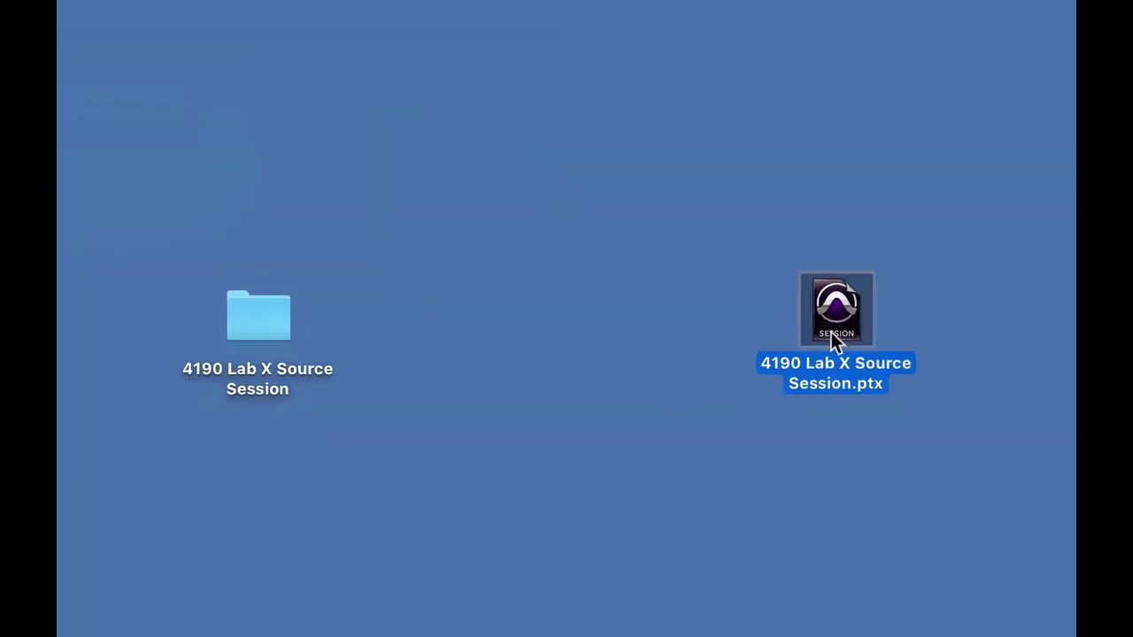
Rename the loose desktop session file, typing 'Lastname Lab X' as its name
left_click(835, 371)
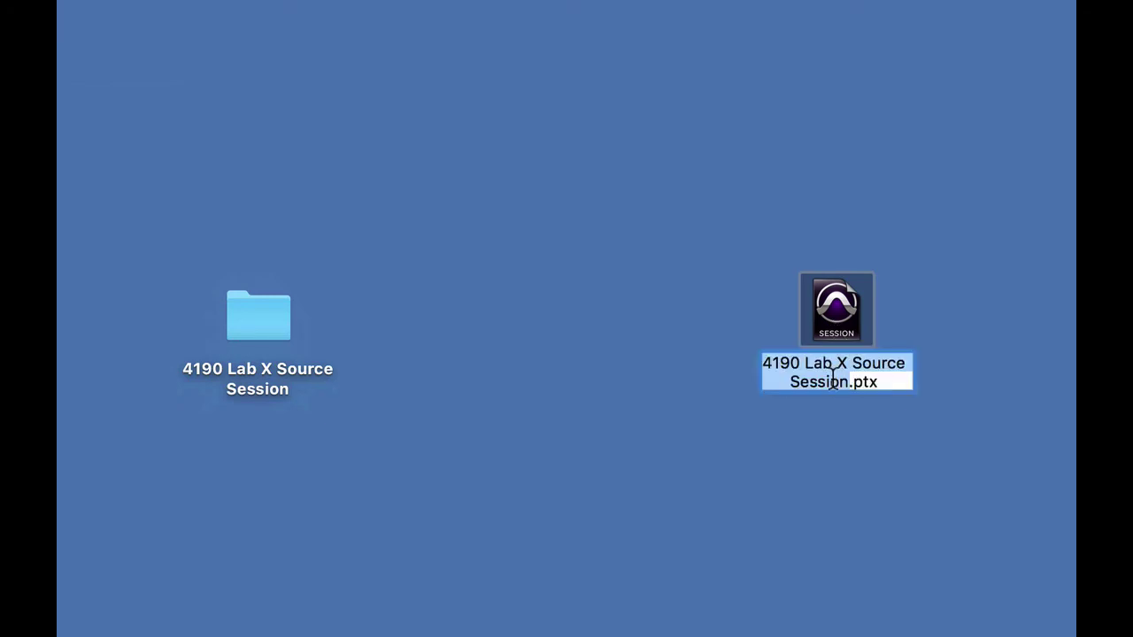
type("Lastname Lab X")
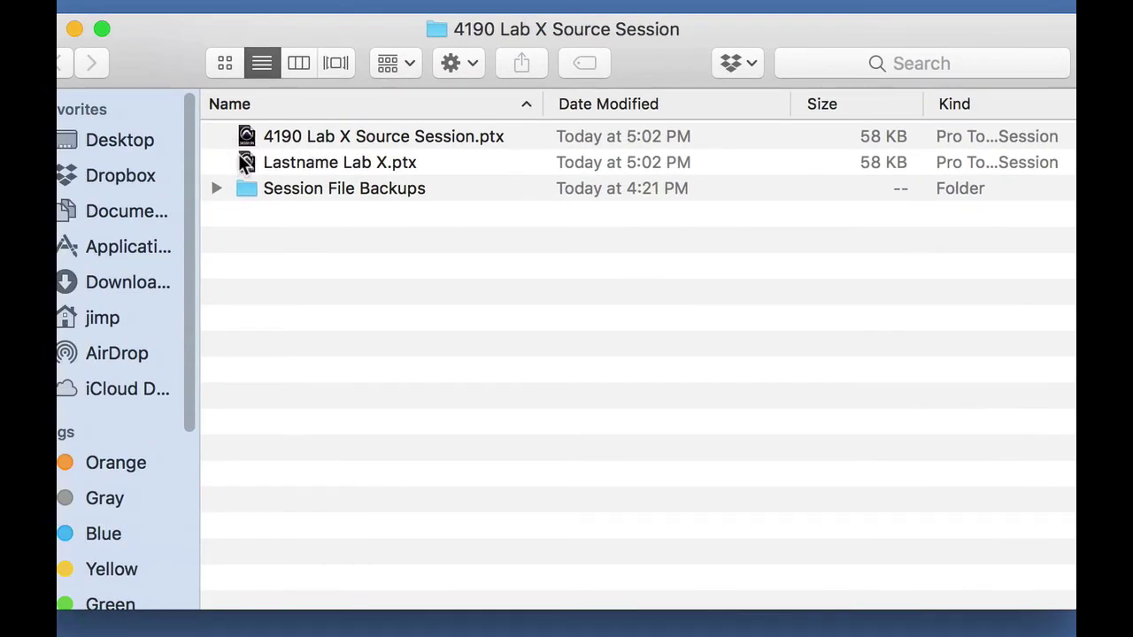
left_click(247, 166)
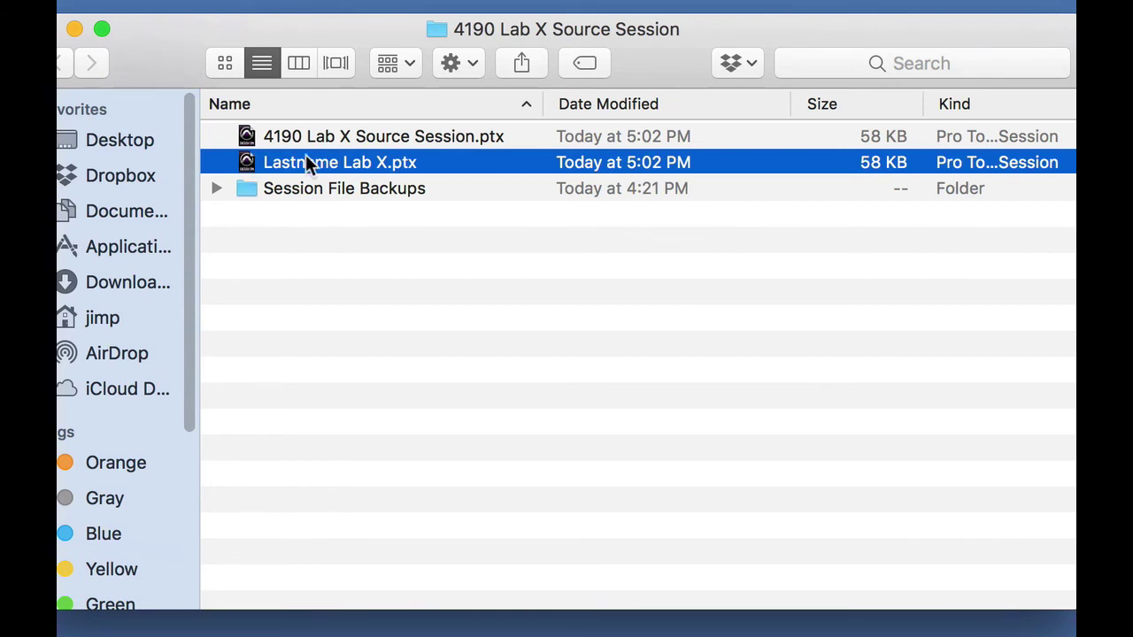
left_click(247, 138)
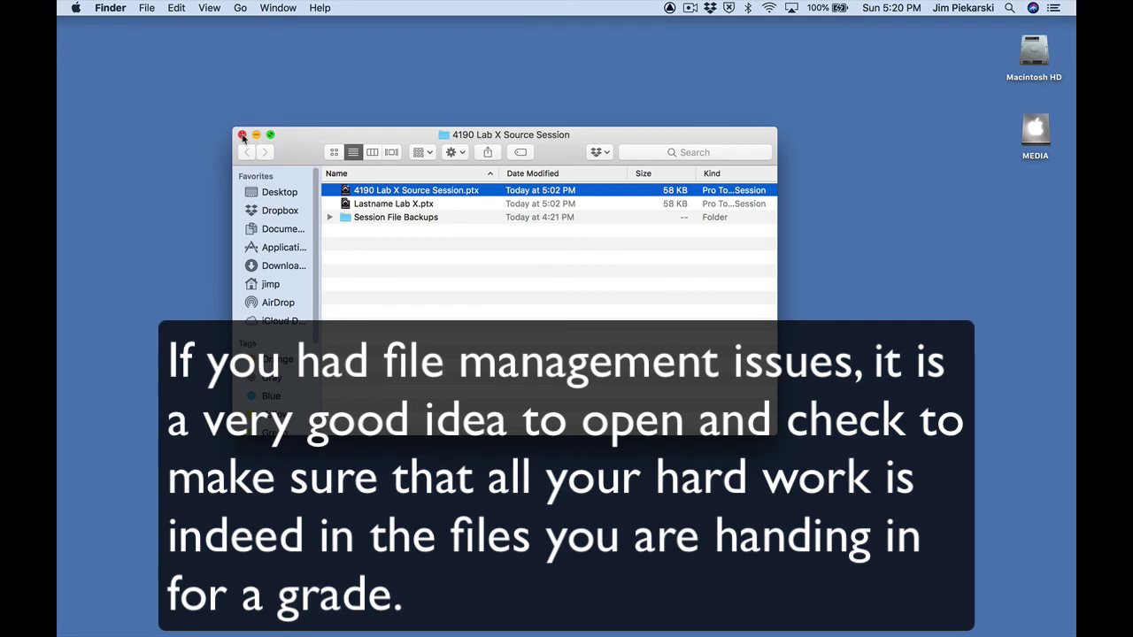
Close the 4190 Lab X Source Session folder window to return to the desktop
left_click(242, 135)
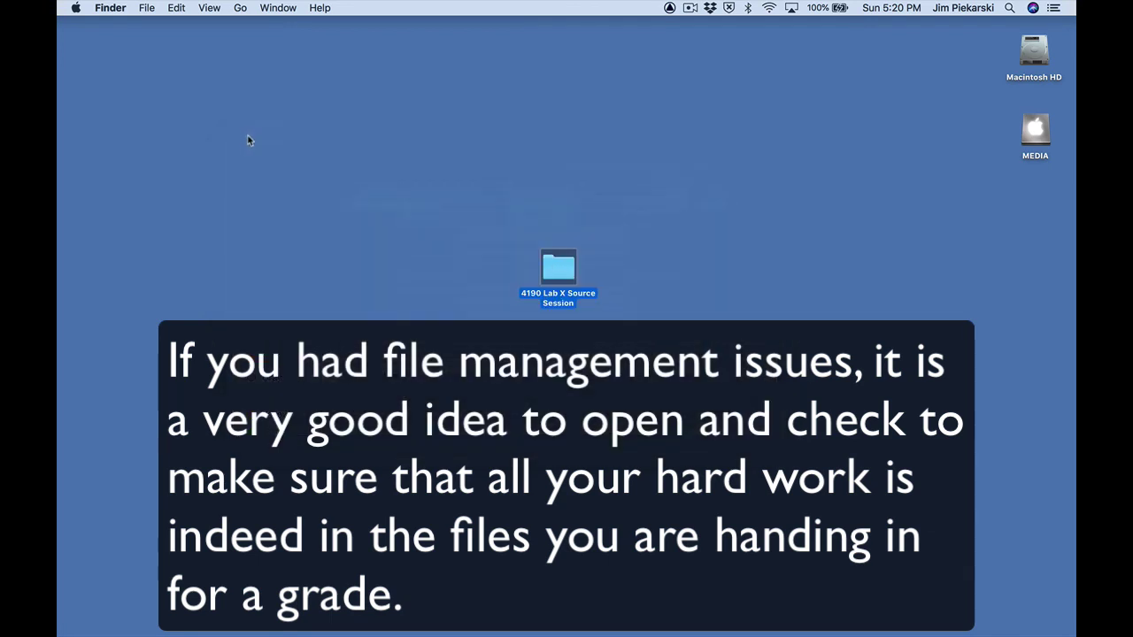